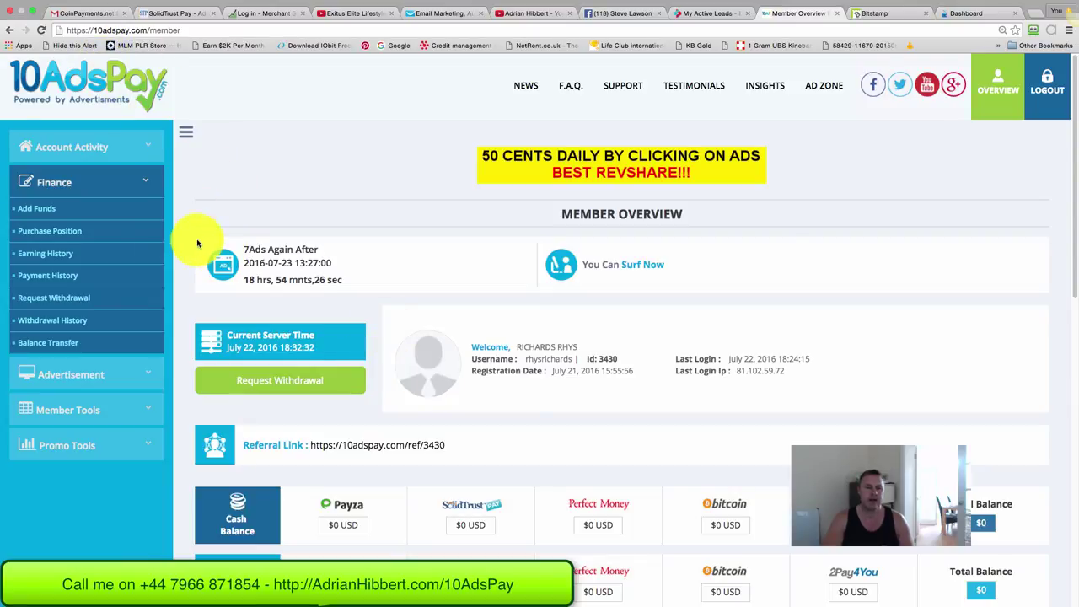
Step: Dismiss the low disk space warning and go to Finance > Add Funds
scroll(571, 429, down, 3)
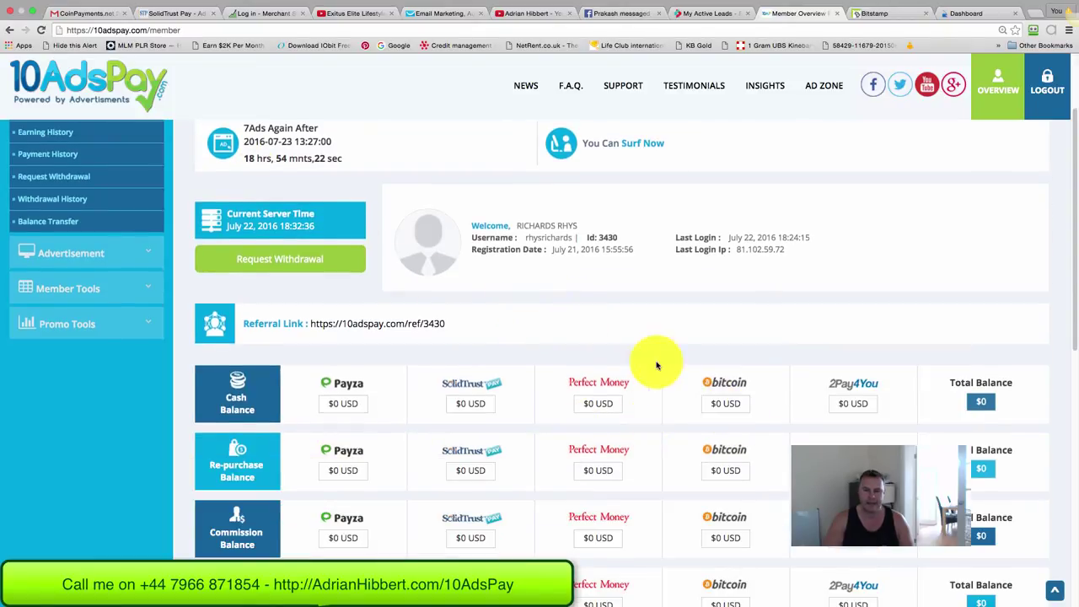
scroll(649, 361, up, 3)
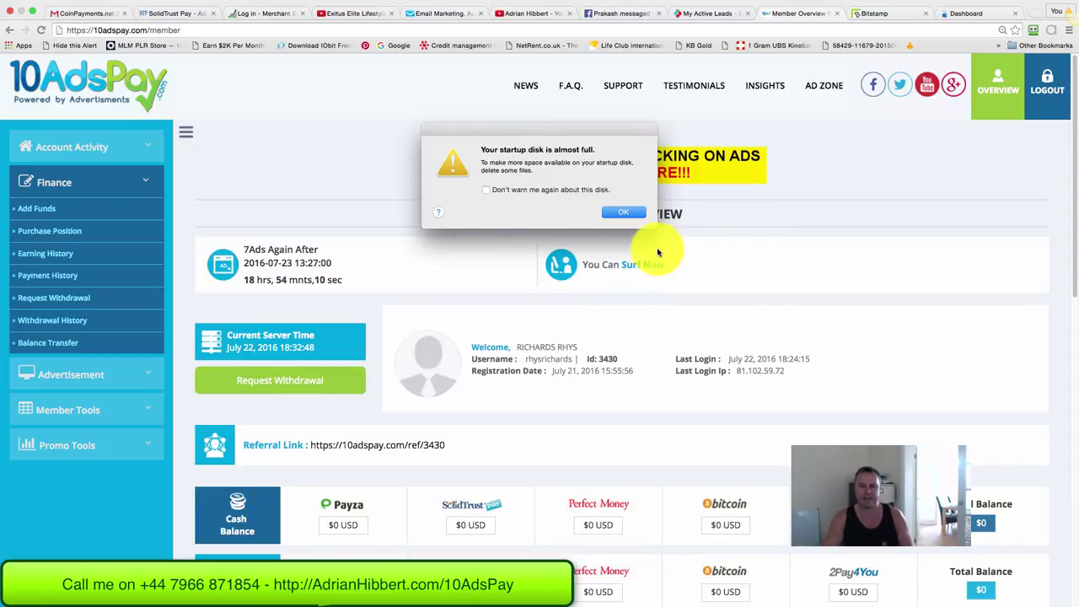
click(623, 212)
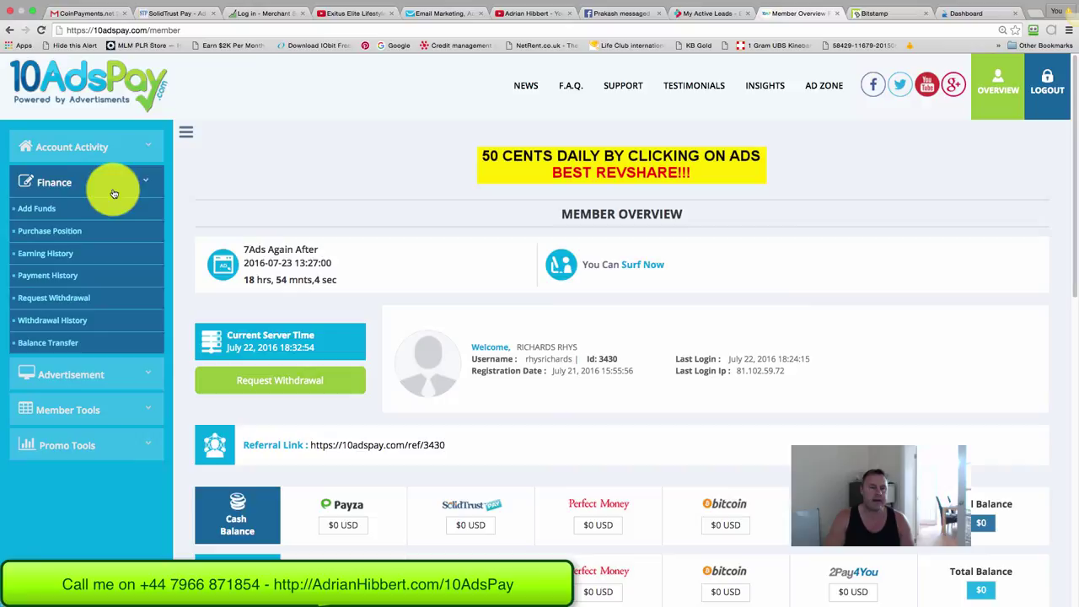
click(143, 182)
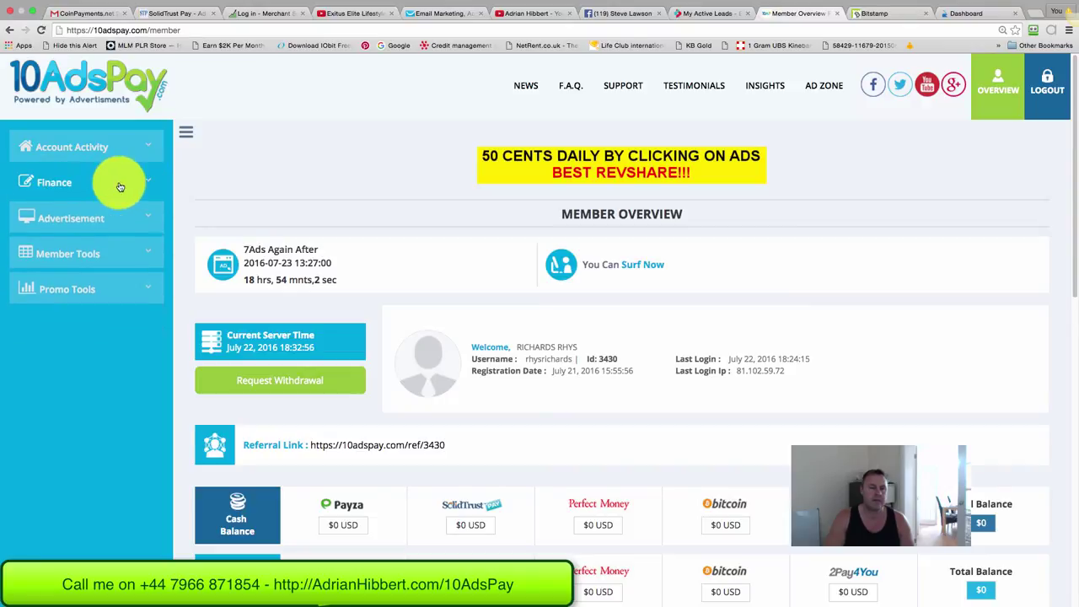
click(144, 184)
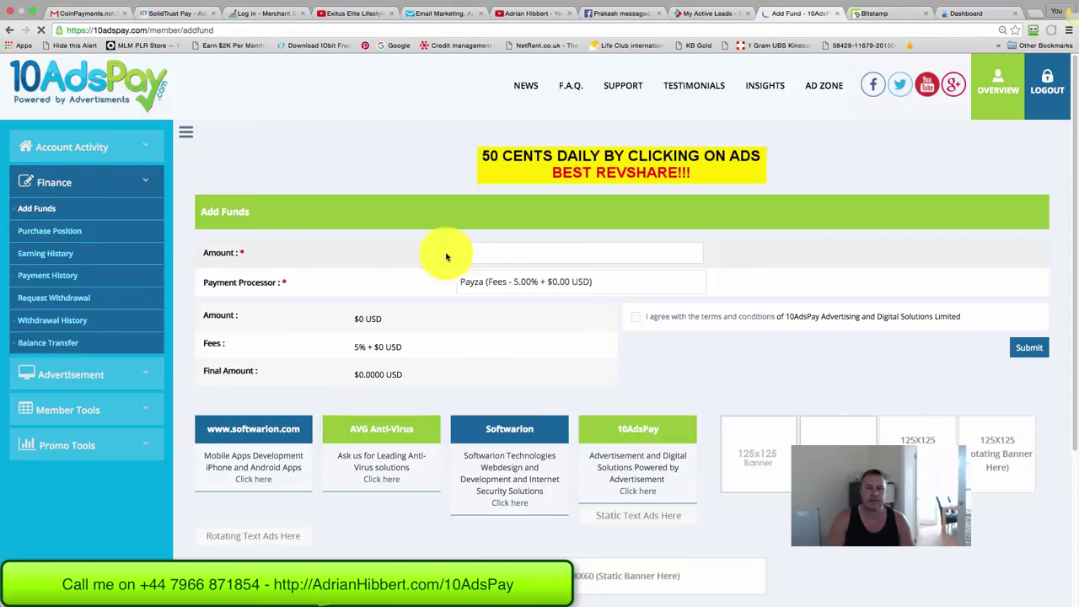
Step: Request a 2522 USD top-up via CoinPayments, accept the terms and submit
click(500, 255)
text(2522)
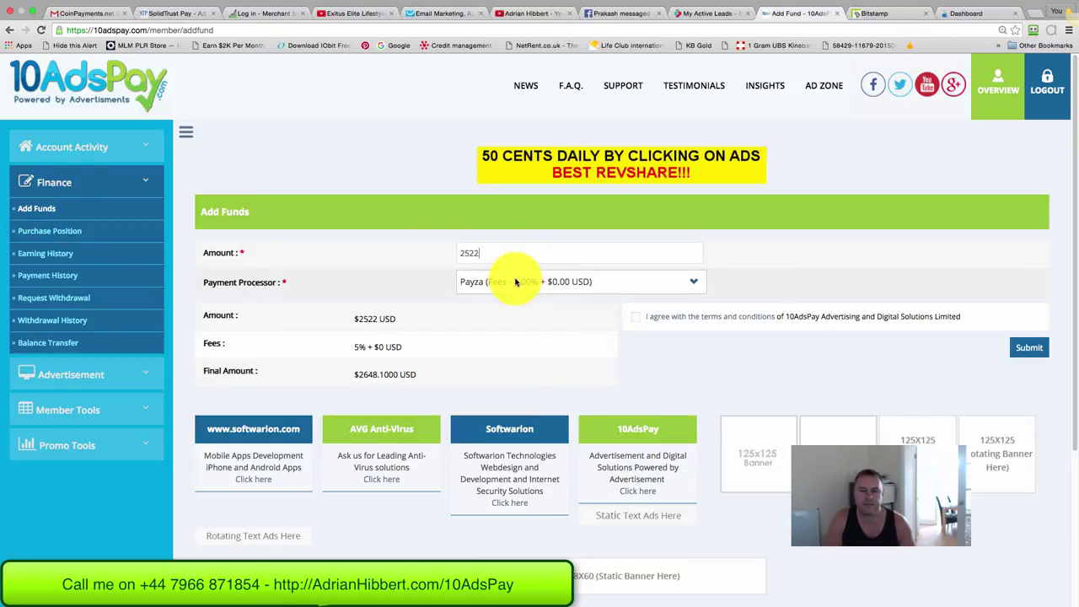
click(515, 282)
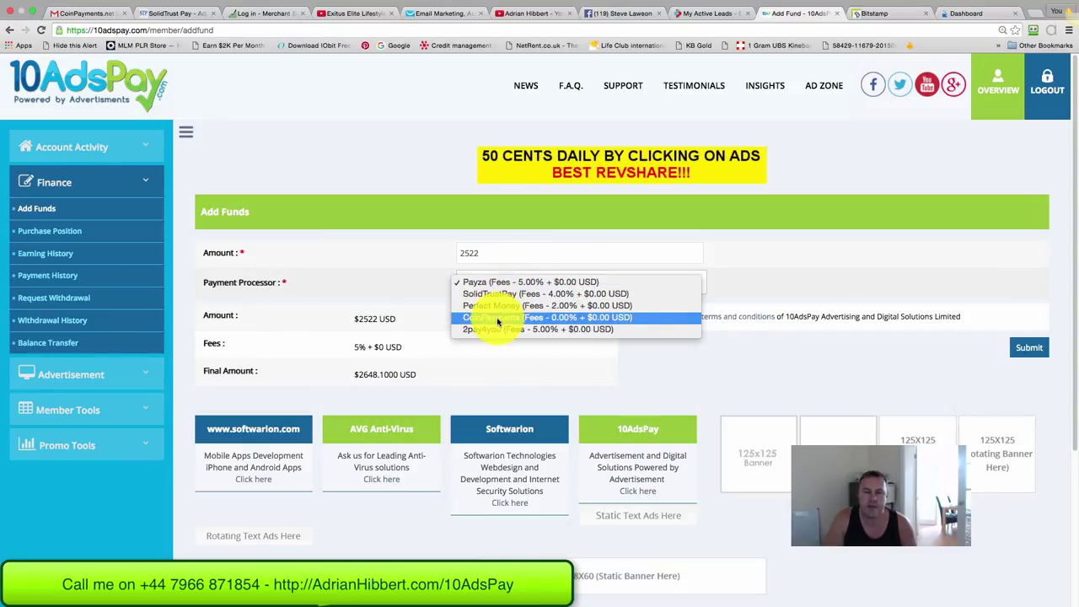
click(497, 319)
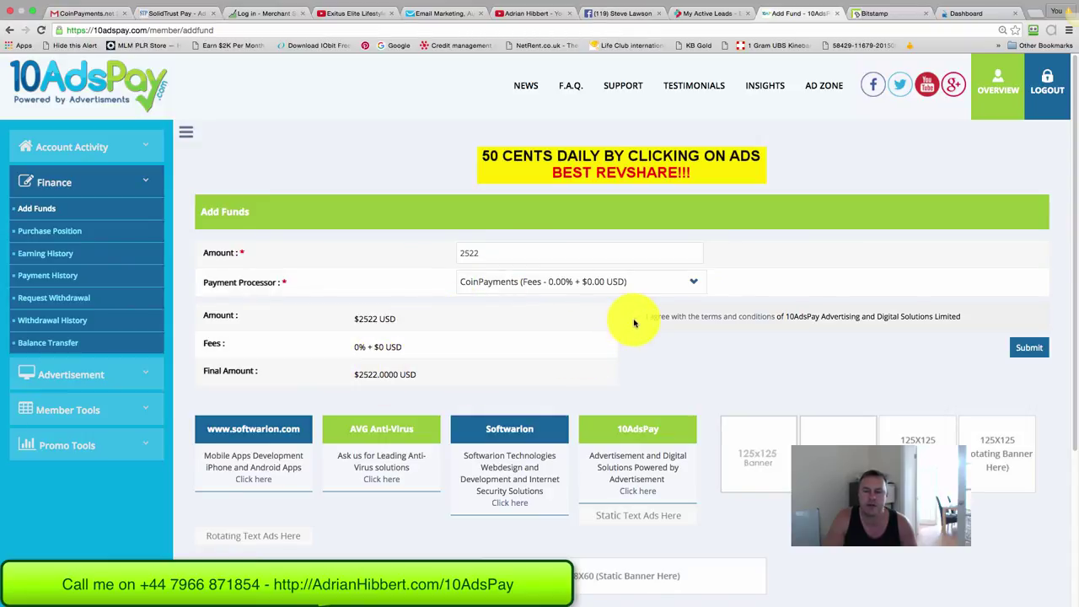
click(651, 319)
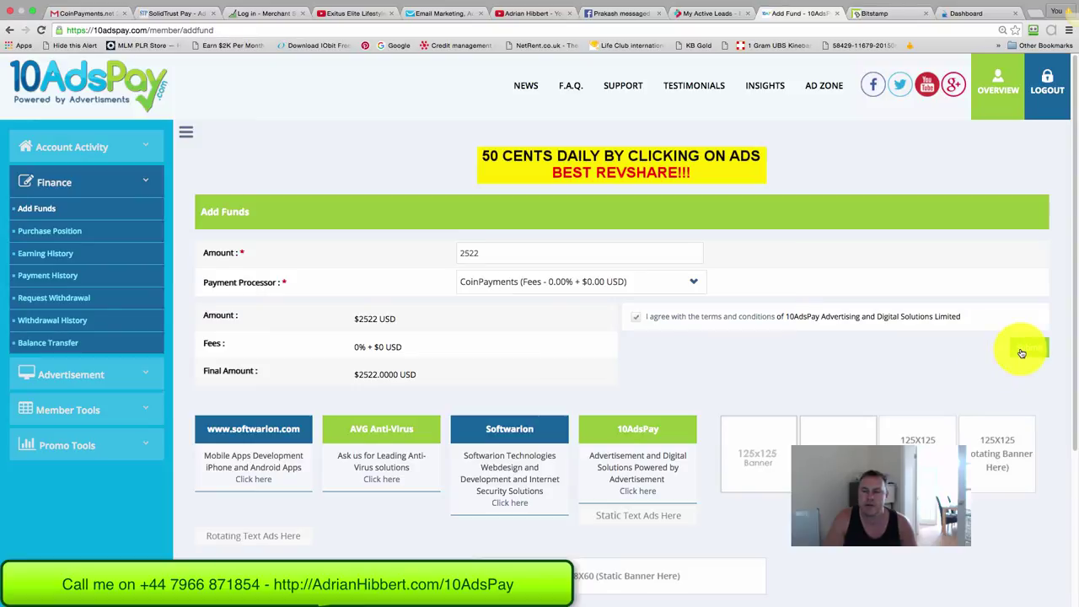
click(1022, 353)
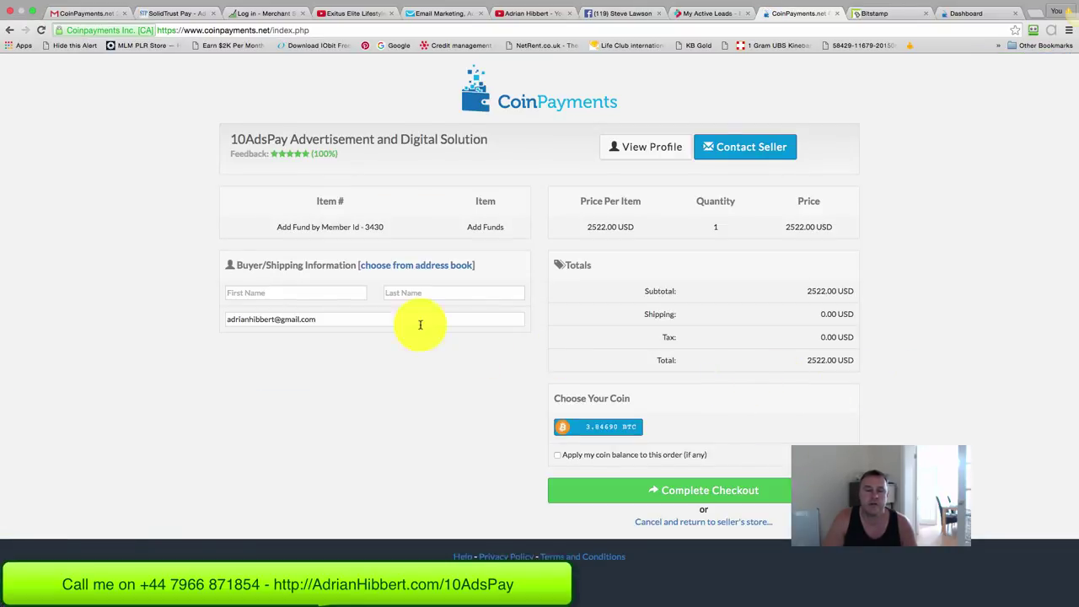
Step: Fill in the buyer's first and last name on the CoinPayments checkout from saved details
click(233, 32)
drag(233, 32, 146, 32)
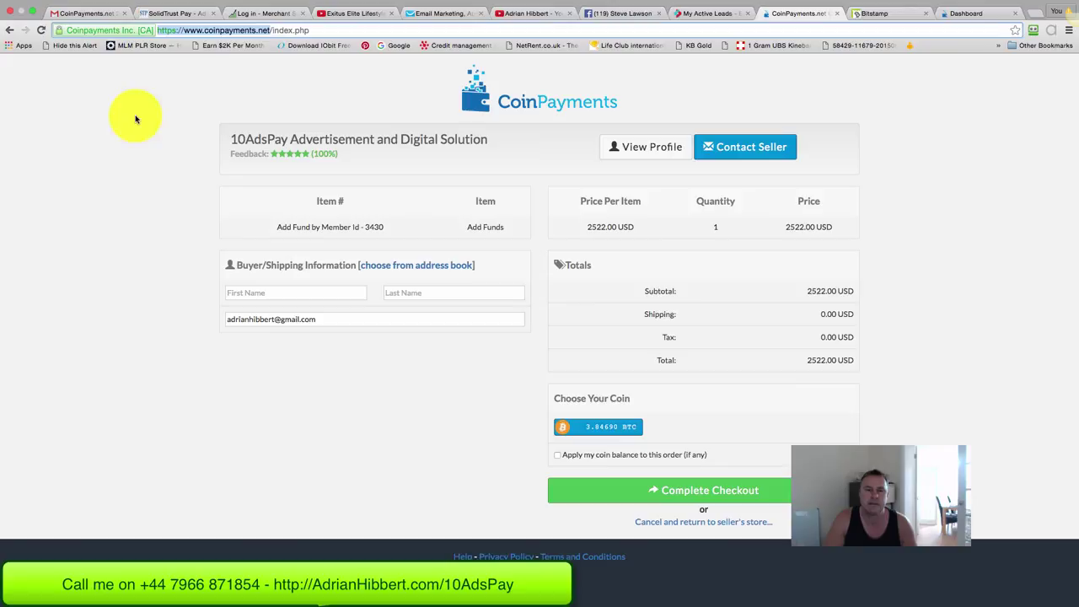
click(296, 293)
text(Adrian)
click(277, 308)
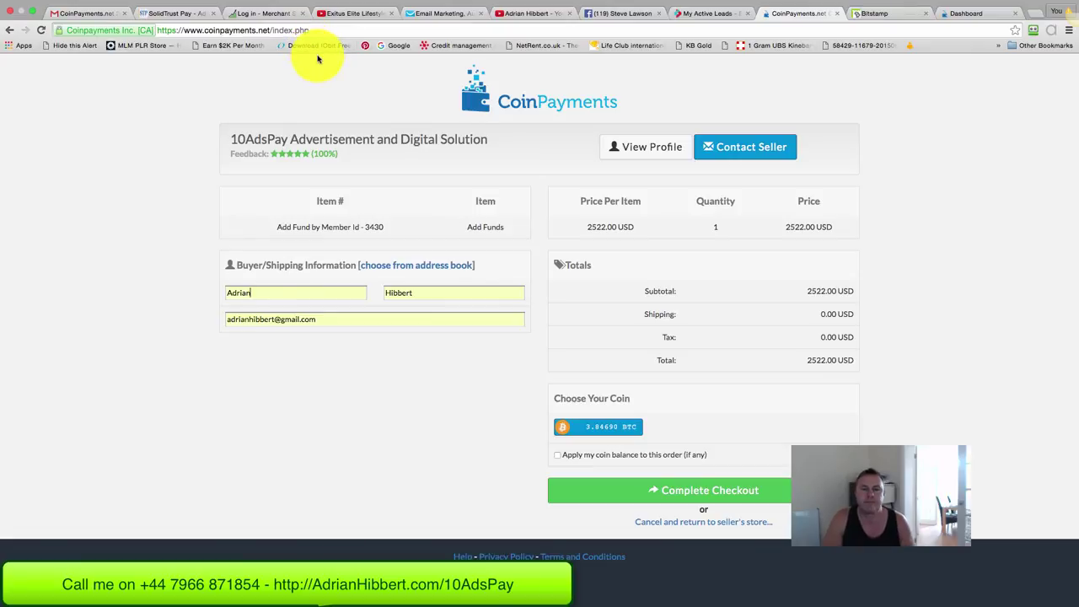
Step: Choose Bitcoin (BTC) as the coin and complete checkout for the 2522.00 USD order
click(593, 430)
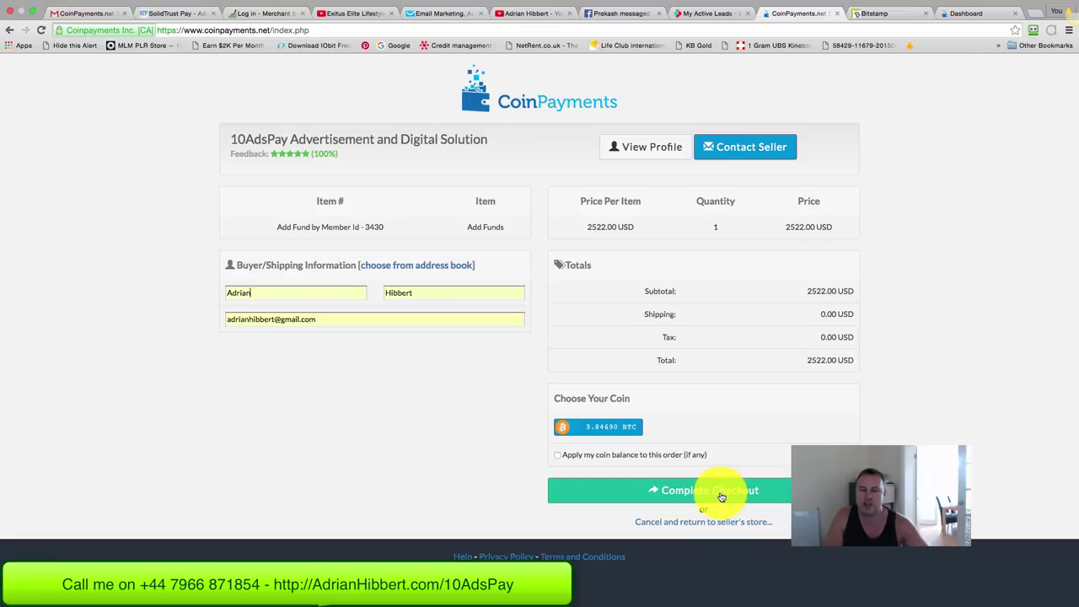
click(721, 496)
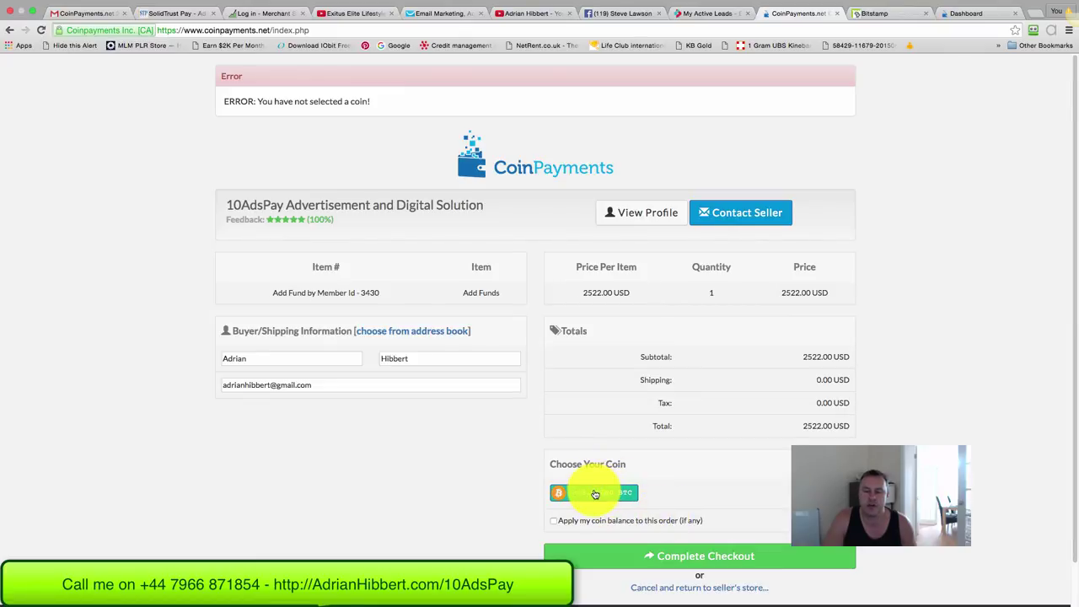
click(695, 560)
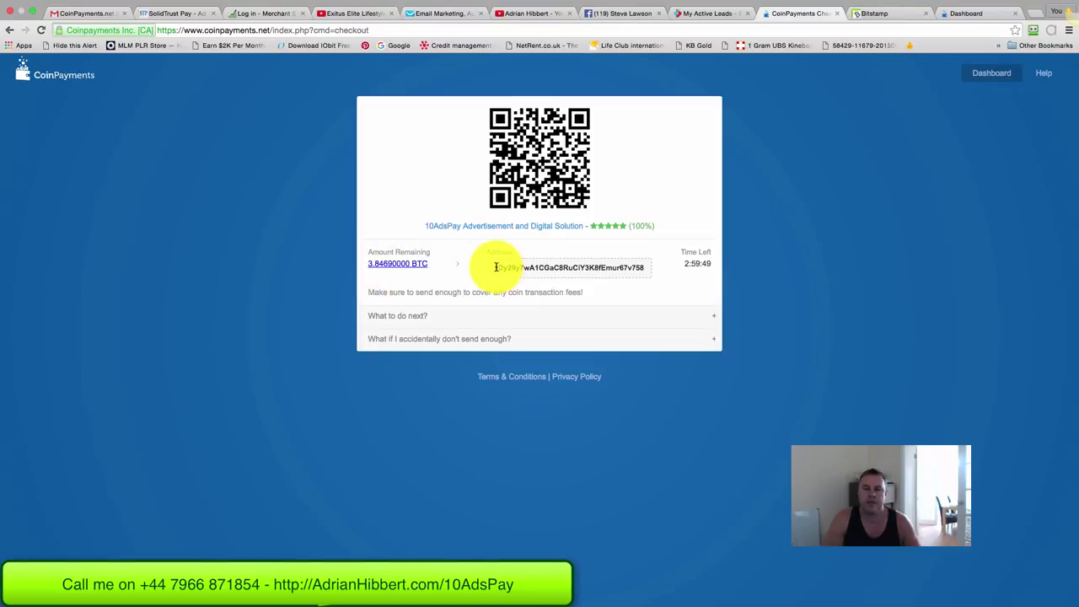
Step: Copy the CoinPayments Bitcoin deposit address and switch to the Bitstamp account
drag(494, 266, 656, 277)
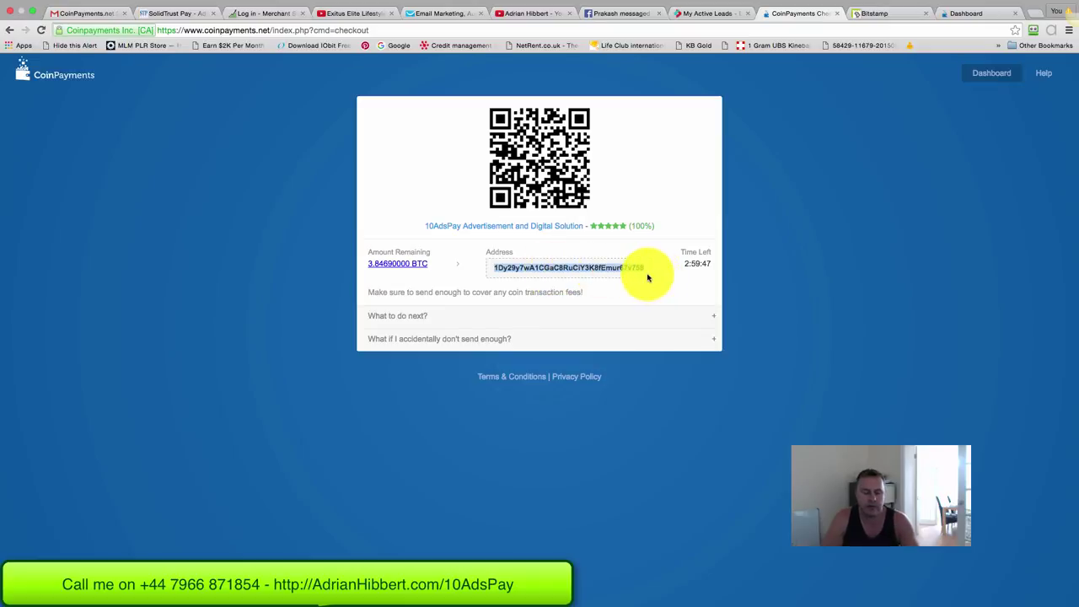
click(877, 14)
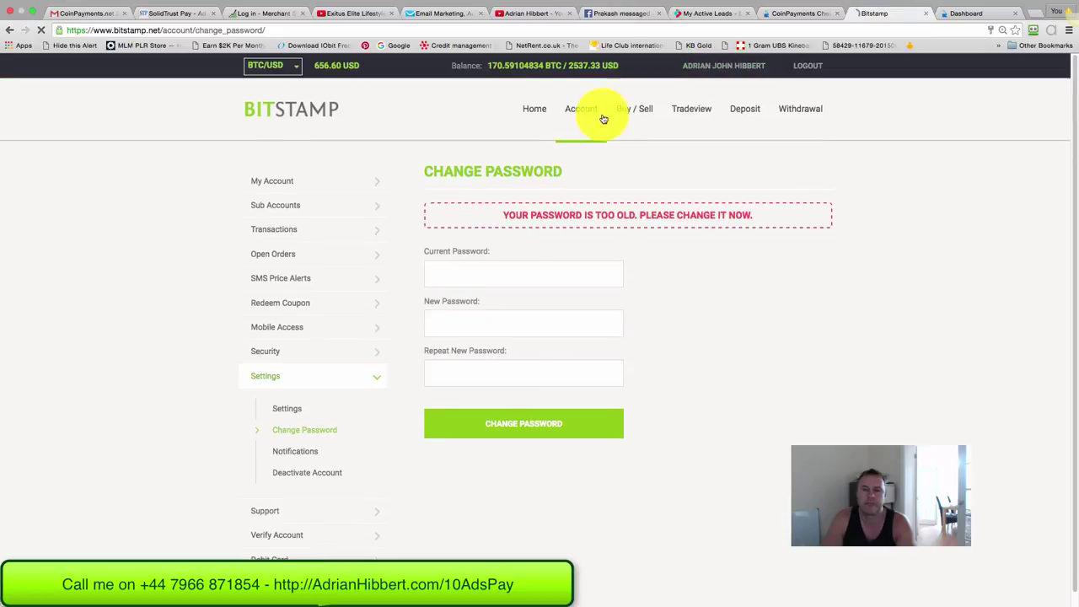
Step: Open Bitstamp's Bitcoin withdrawal form with the CoinPayments address pasted as destination
click(795, 126)
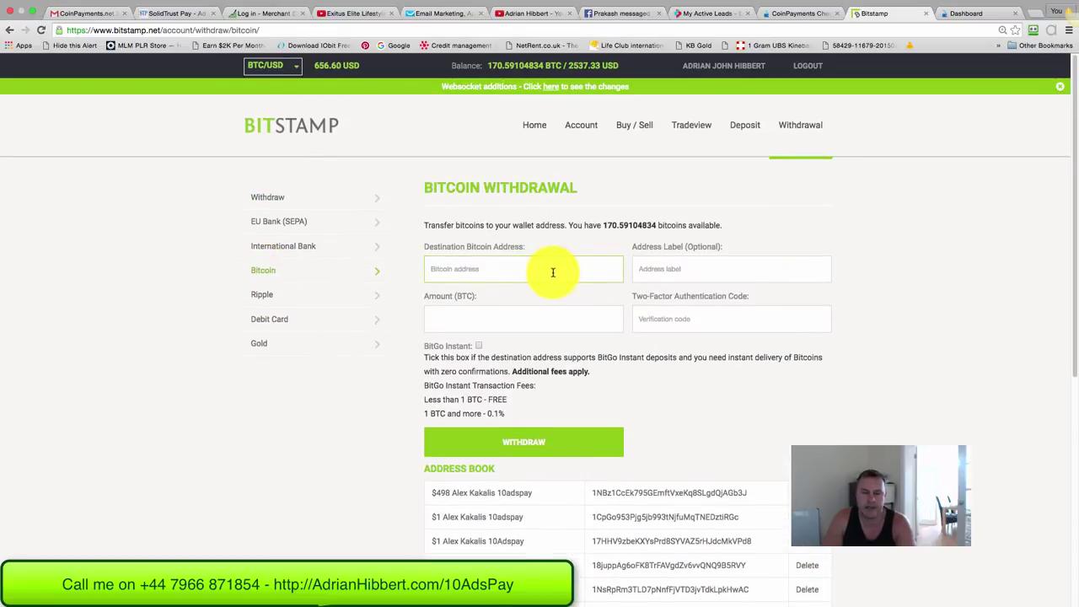
key(super+v)
drag(581, 272, 443, 258)
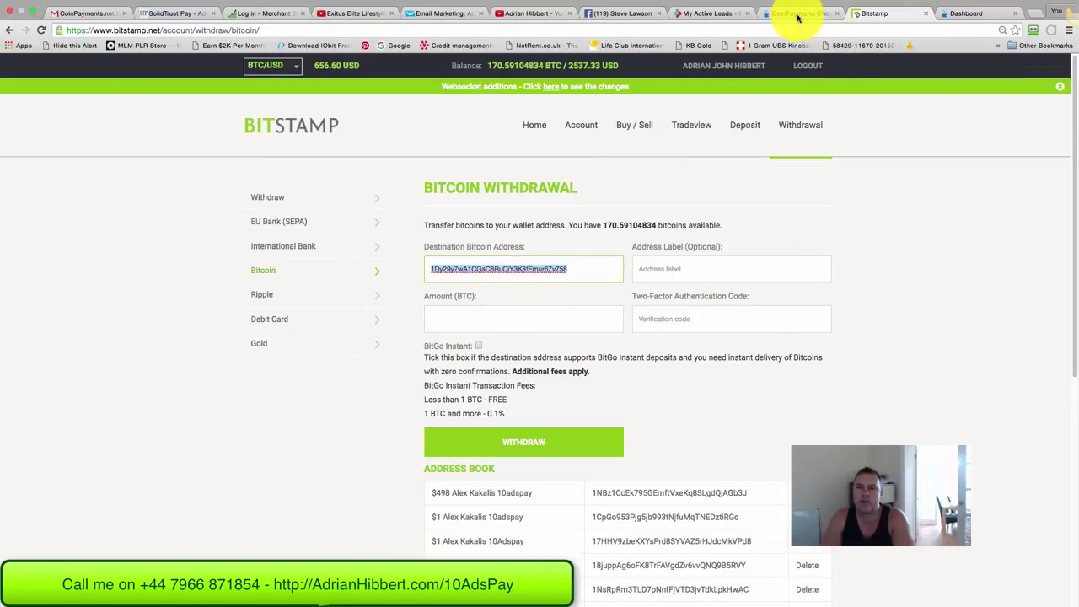
Step: Compare the deposit addresses across both tabs, then copy the 3.84690000 BTC amount remaining
click(772, 12)
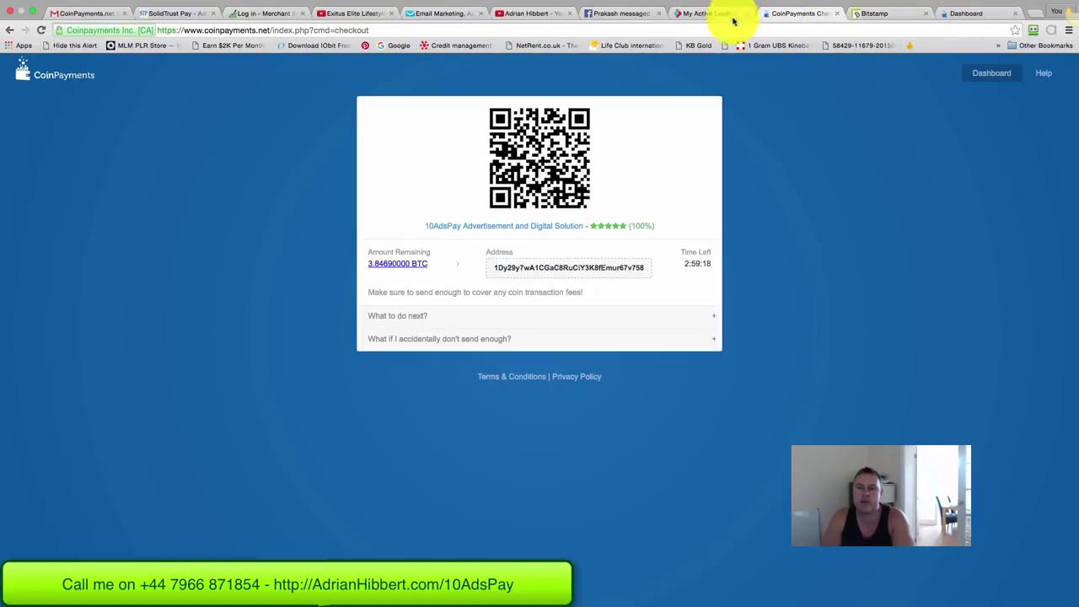
click(871, 14)
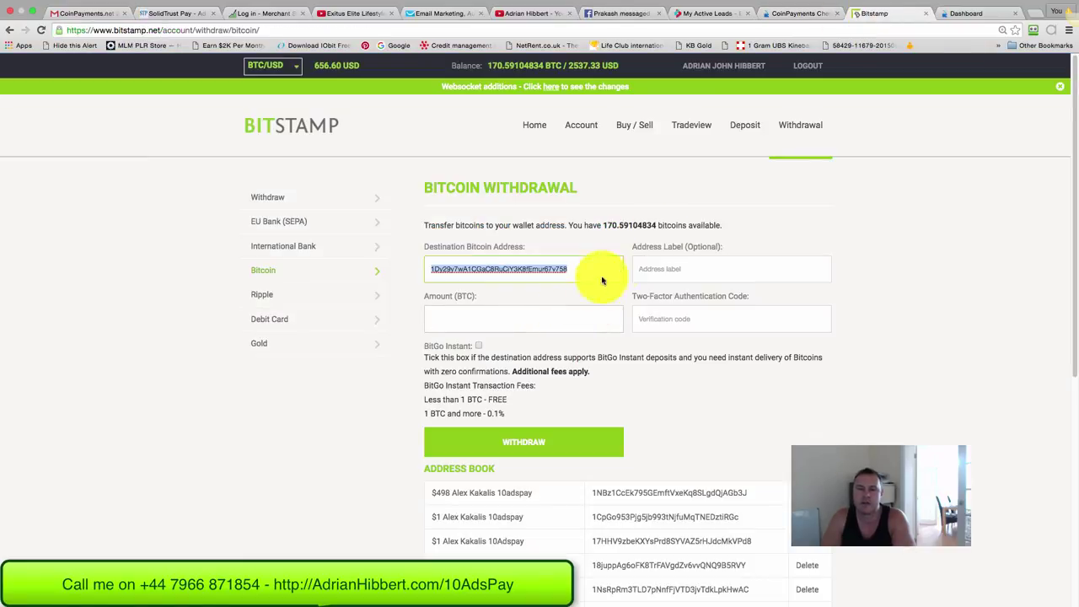
click(801, 14)
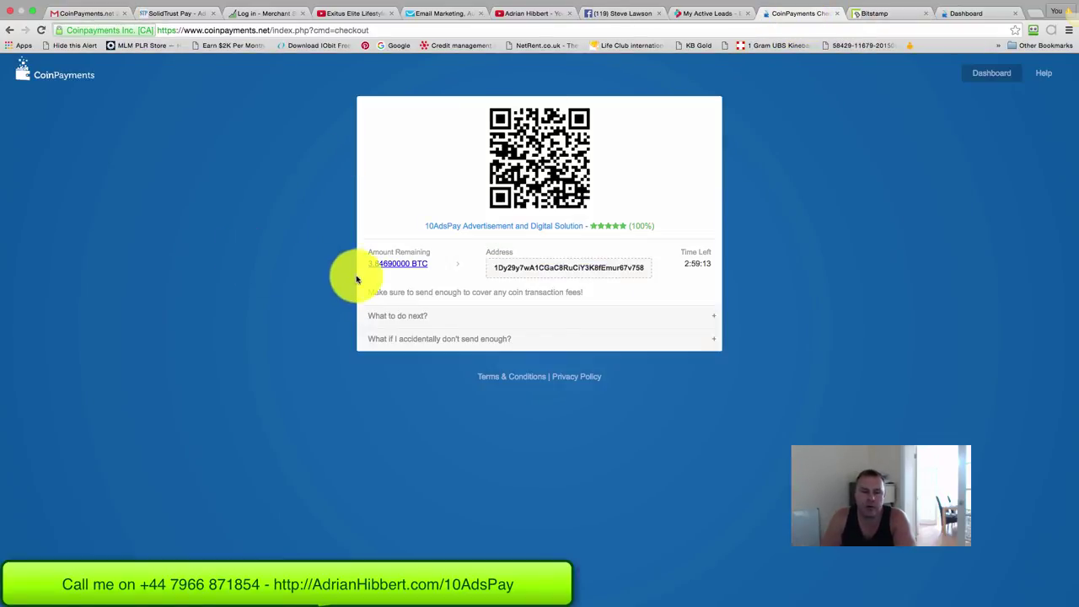
drag(369, 264, 408, 264)
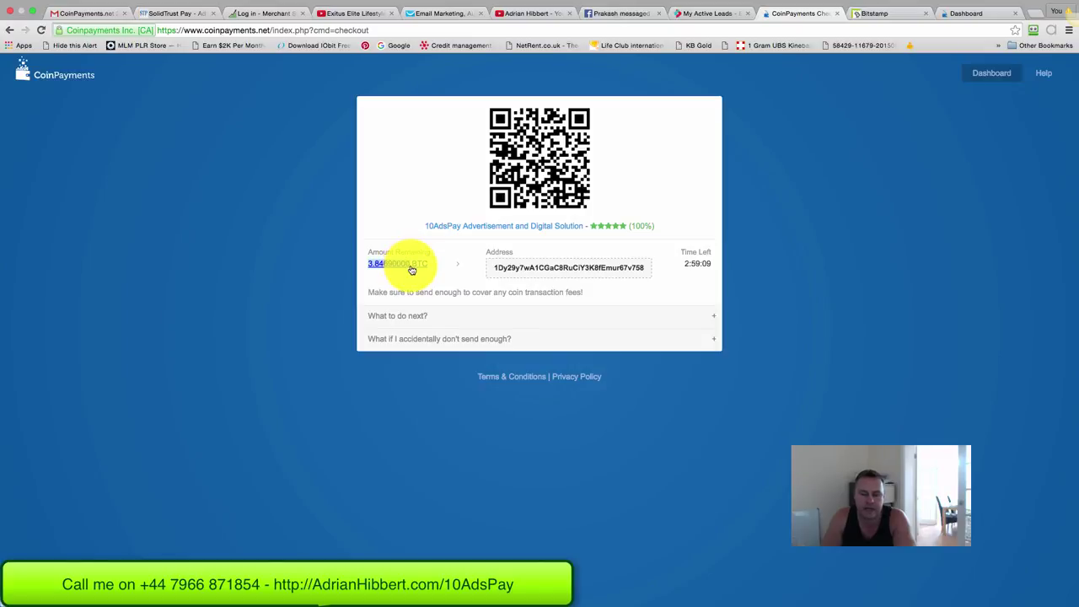
drag(411, 269, 430, 265)
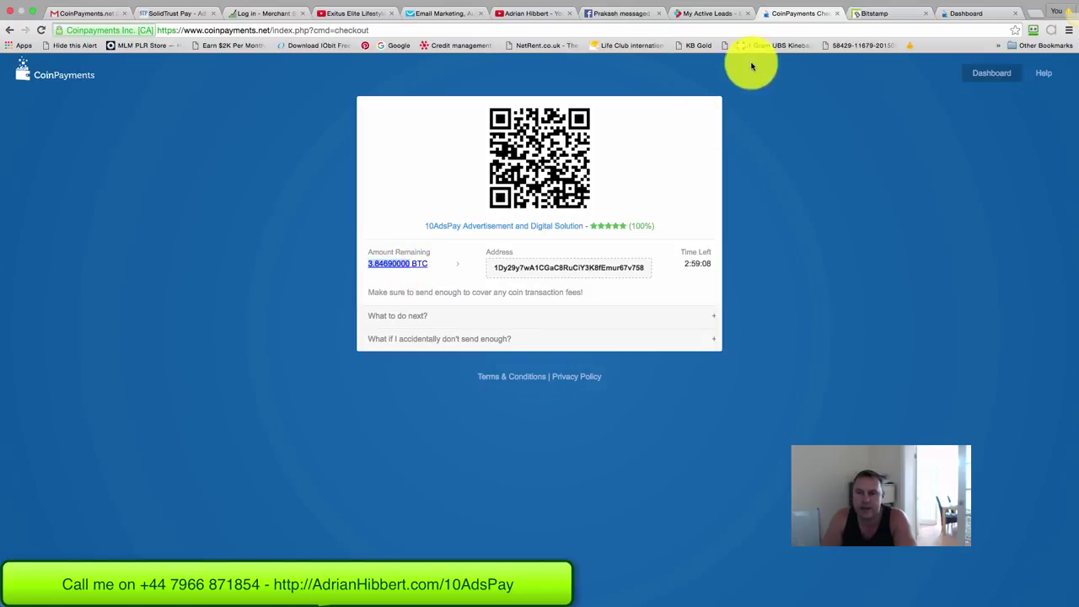
Step: Enter 3.84690000 BTC as the withdrawal amount, an address label, and the 2FA code
click(873, 13)
click(487, 317)
text(3.84690000)
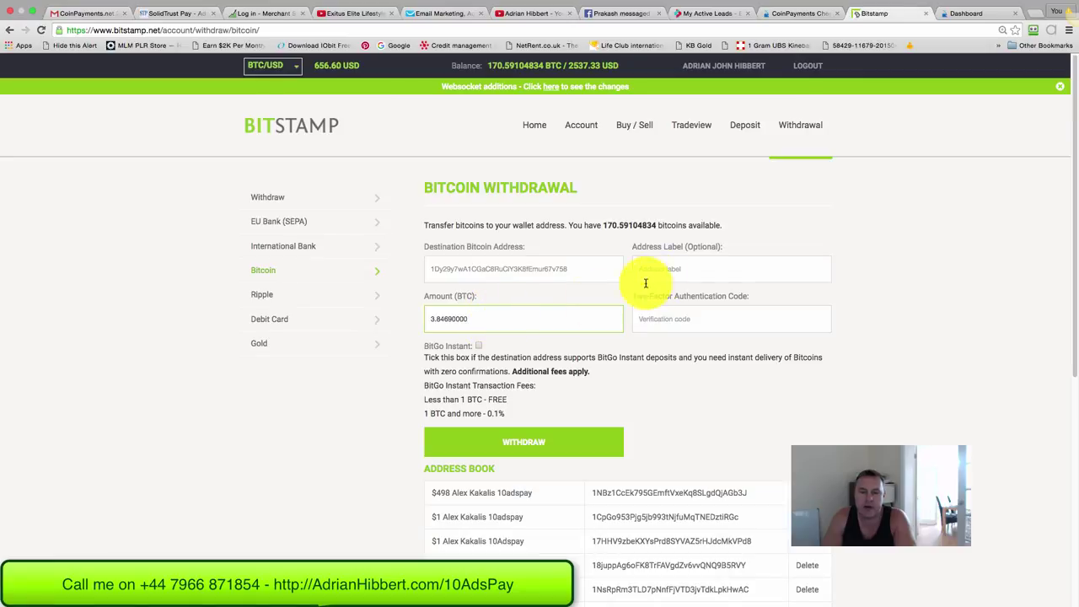
click(662, 274)
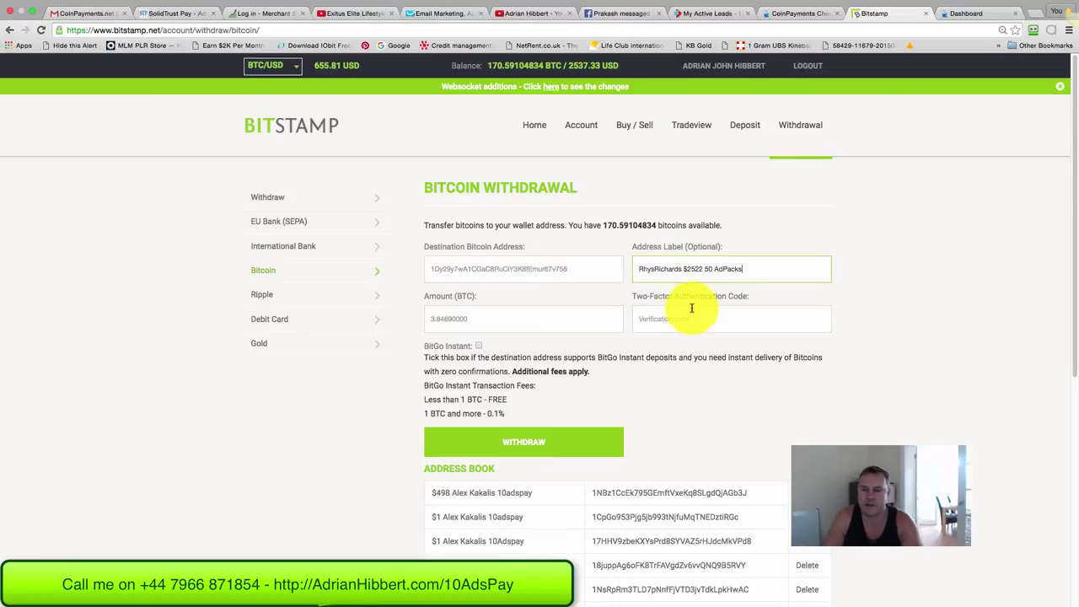
click(695, 307)
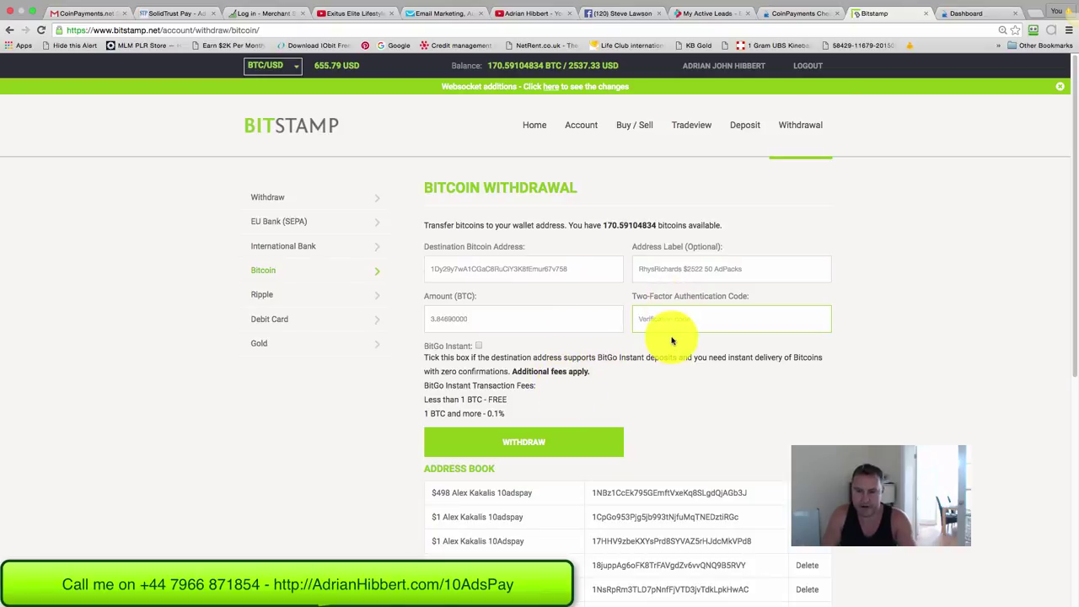
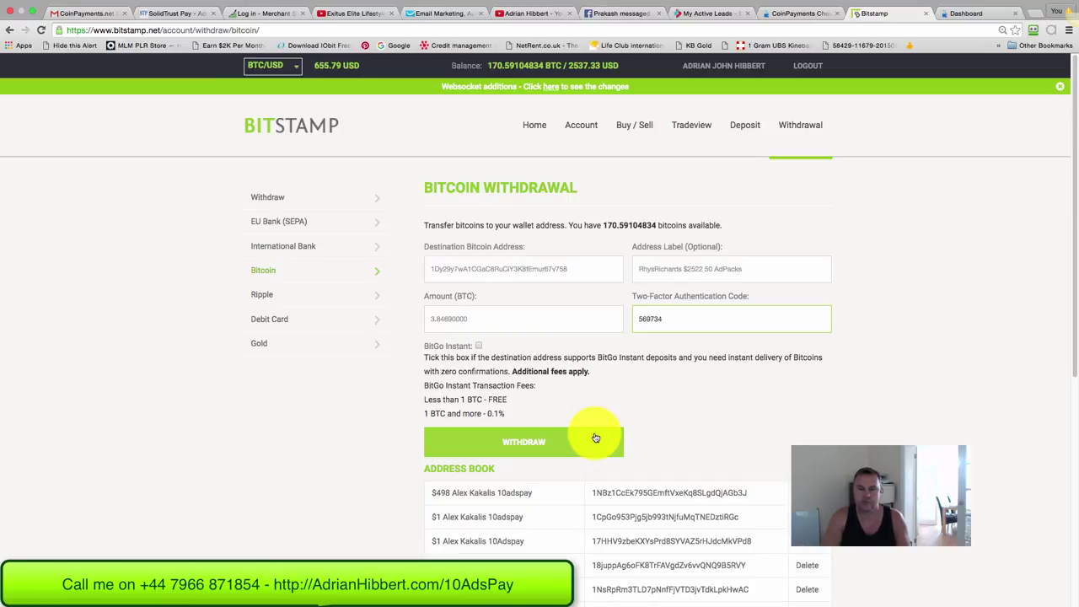
click(550, 454)
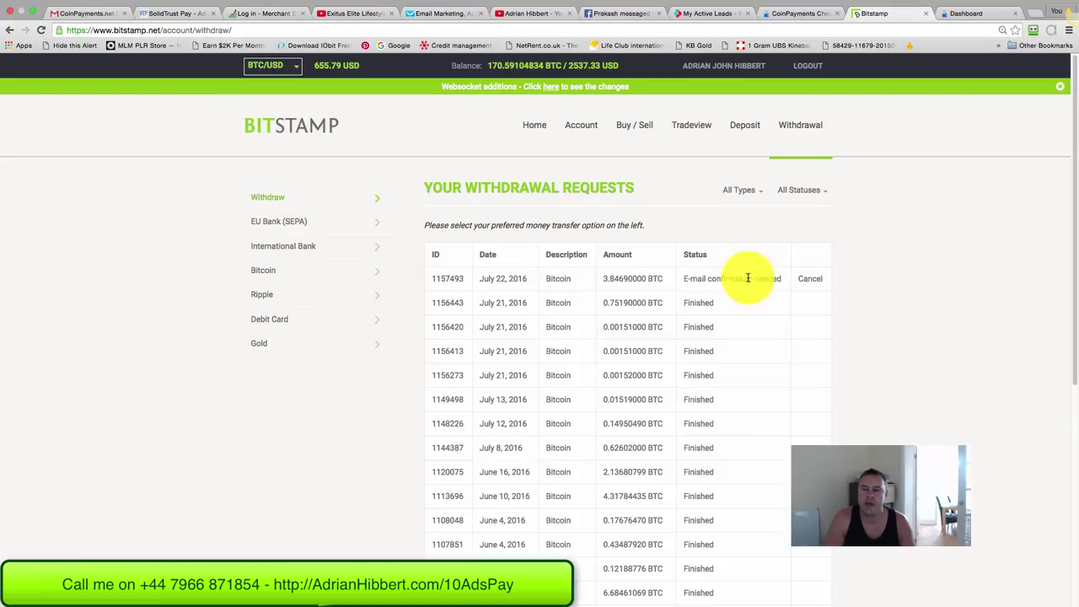
click(84, 15)
click(32, 153)
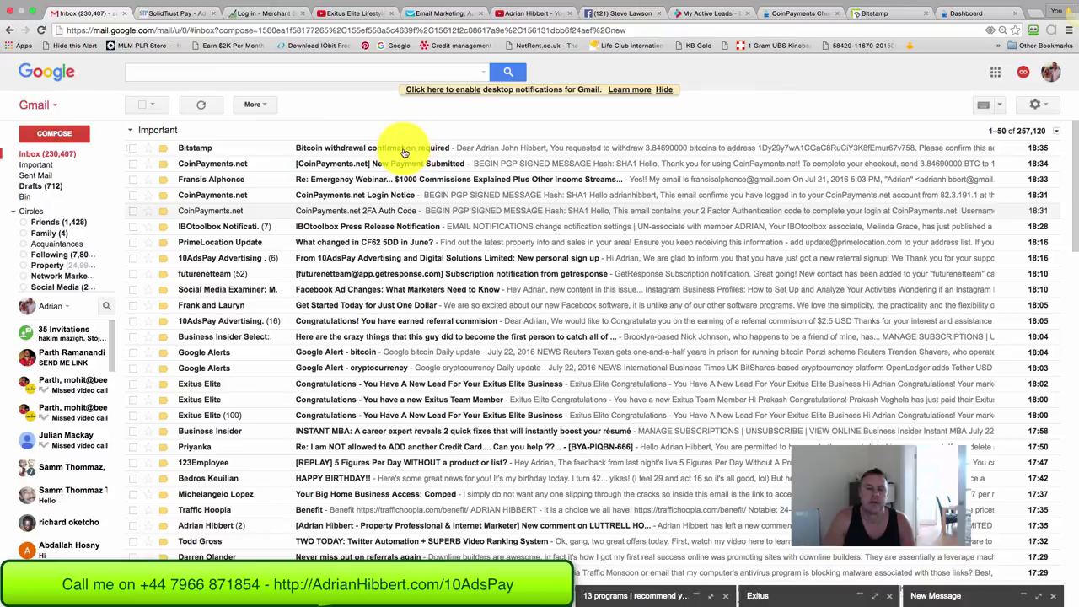
click(403, 150)
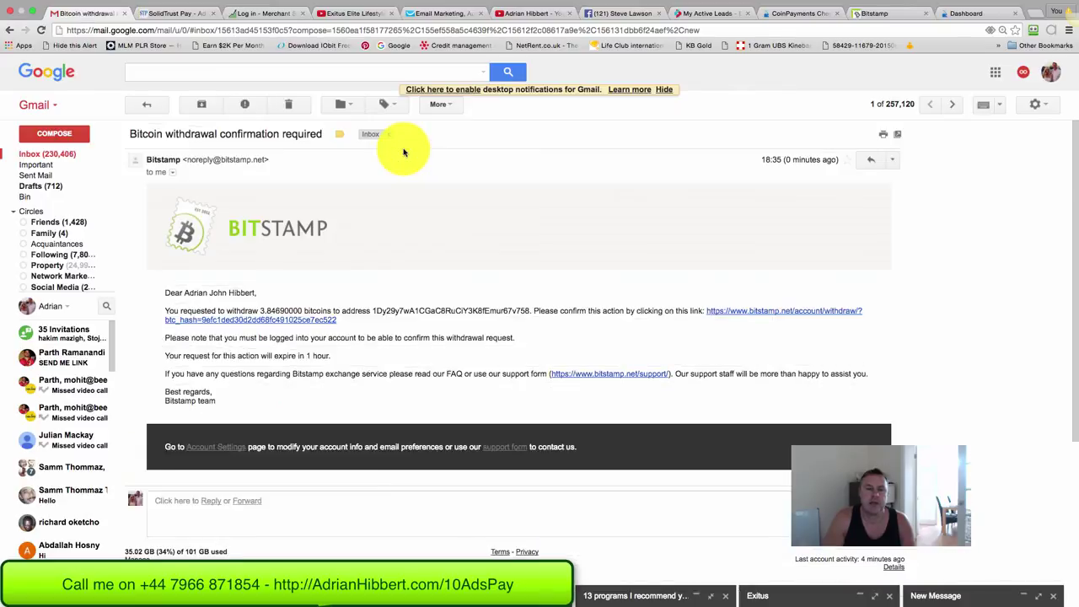
click(268, 322)
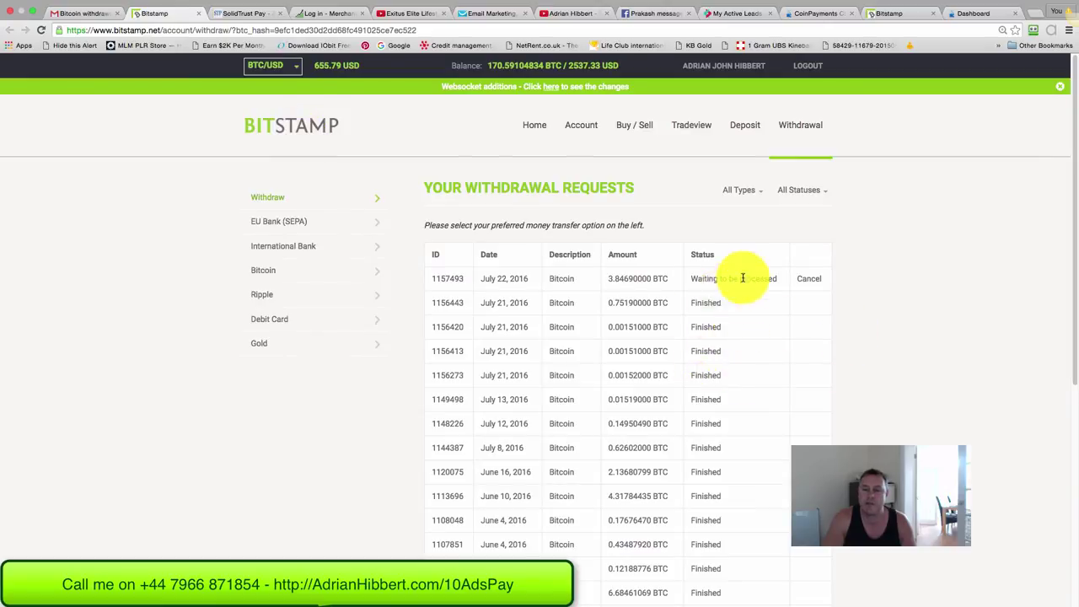
right_click(880, 297)
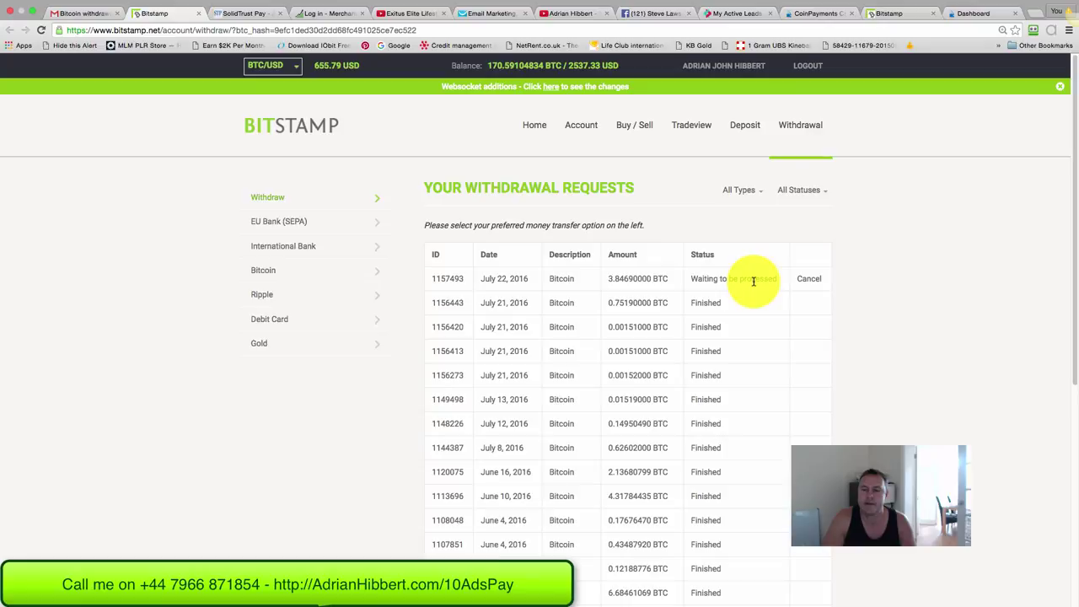
Step: Check the CoinPayments checkout still awaits 3.84690000 BTC, glancing at Bitstamp and the dashboard
click(810, 15)
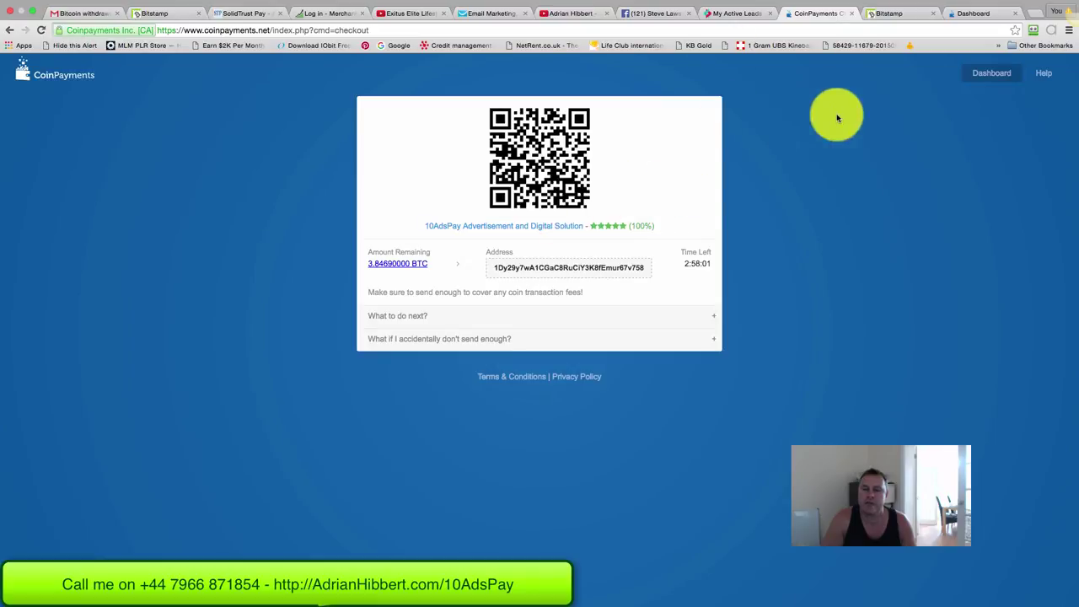
click(884, 16)
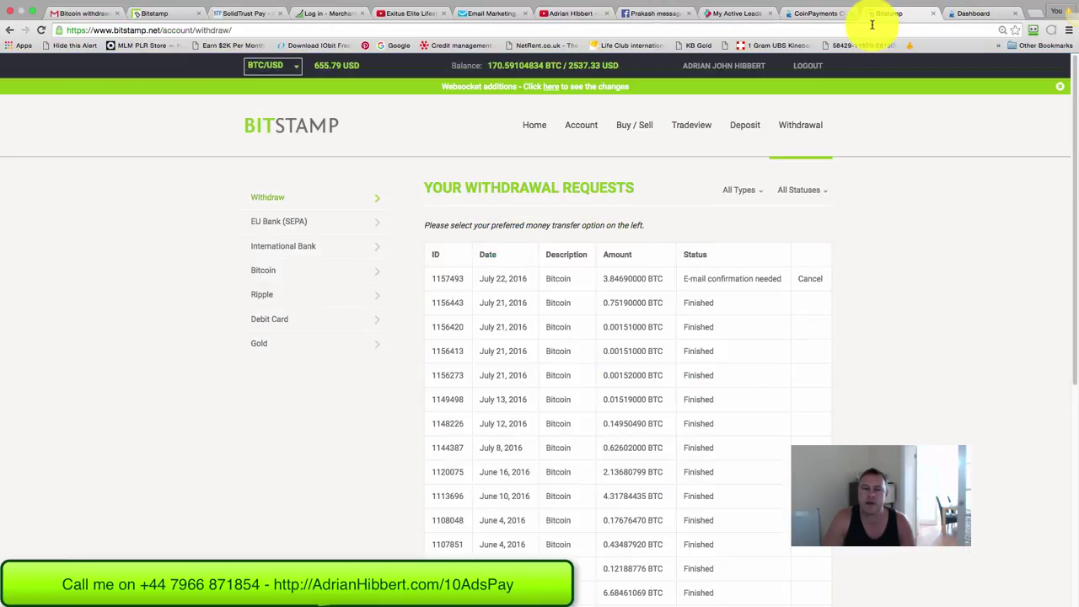
click(809, 15)
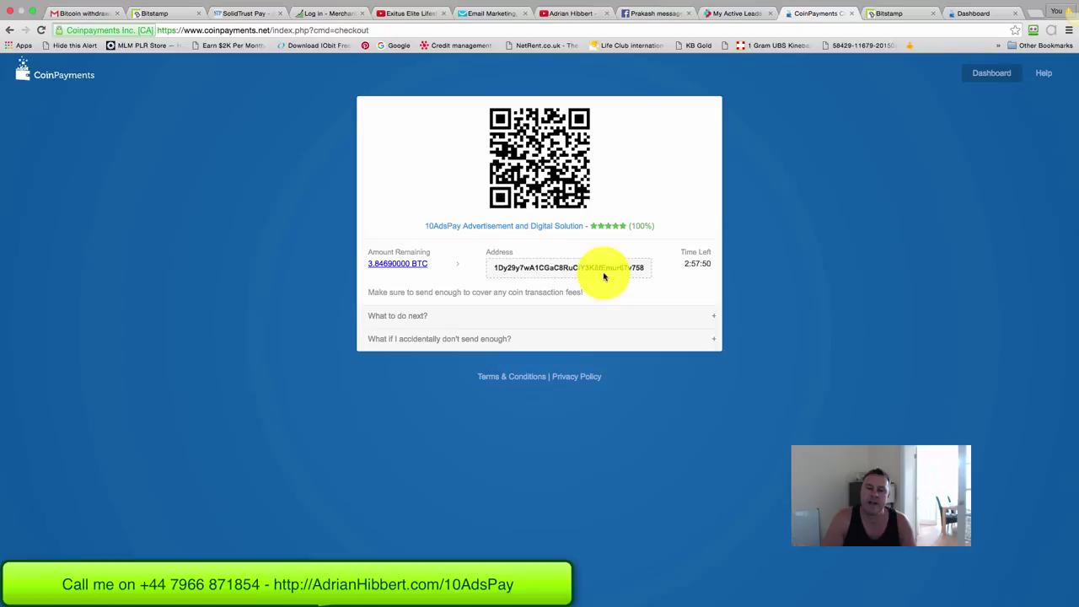
click(972, 15)
click(811, 14)
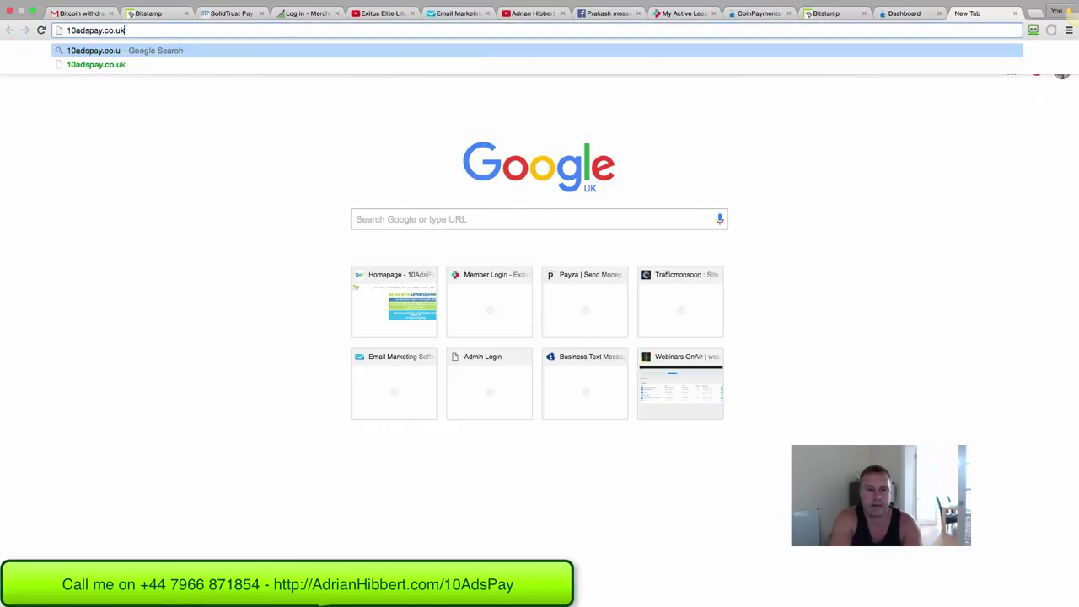
Step: Load and reload the 10AdsPay member page, finding the Bitcoin cash balance still $0
key(Return)
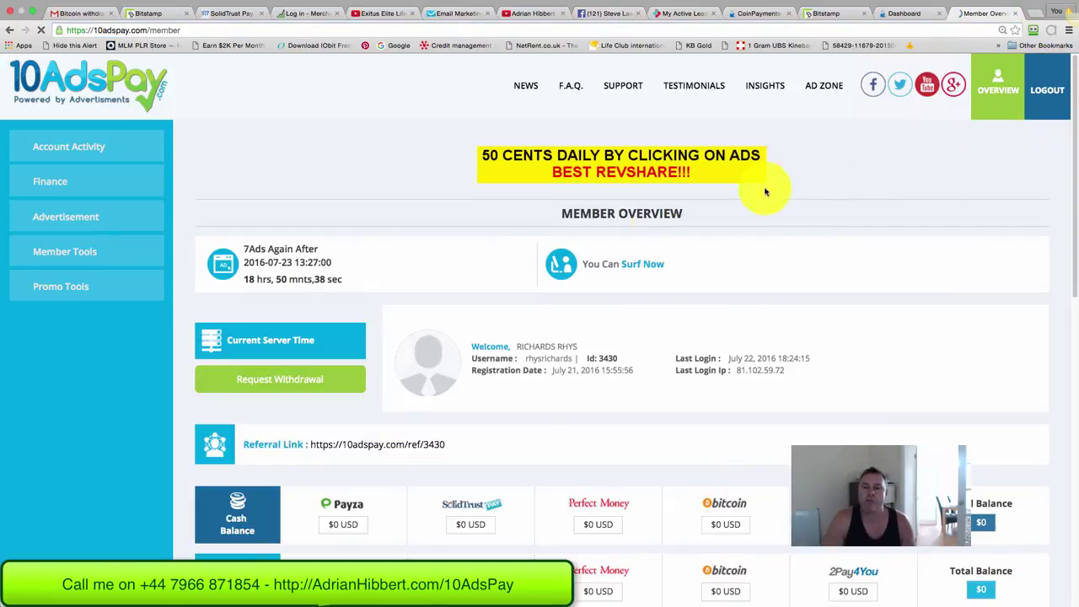
scroll(610, 368, down, 1)
scroll(611, 367, down, 3)
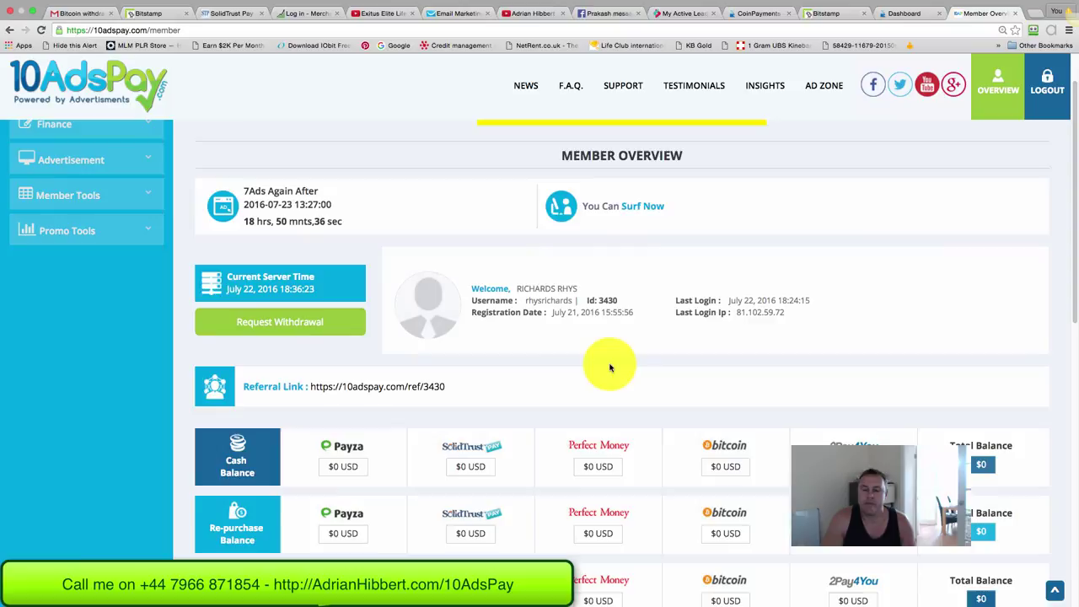
scroll(611, 364, down, 2)
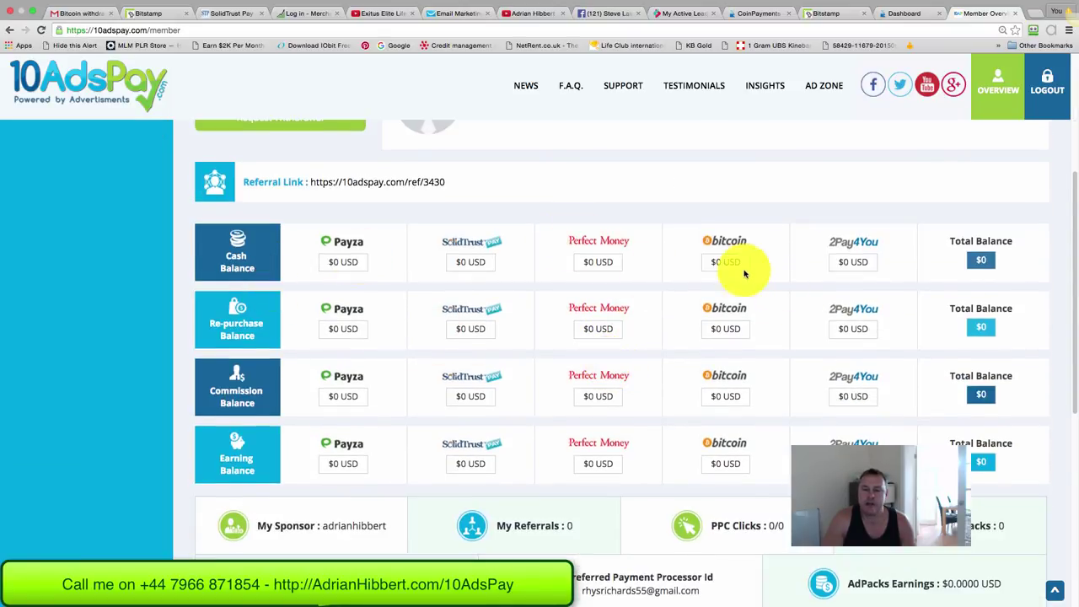
drag(722, 241, 777, 262)
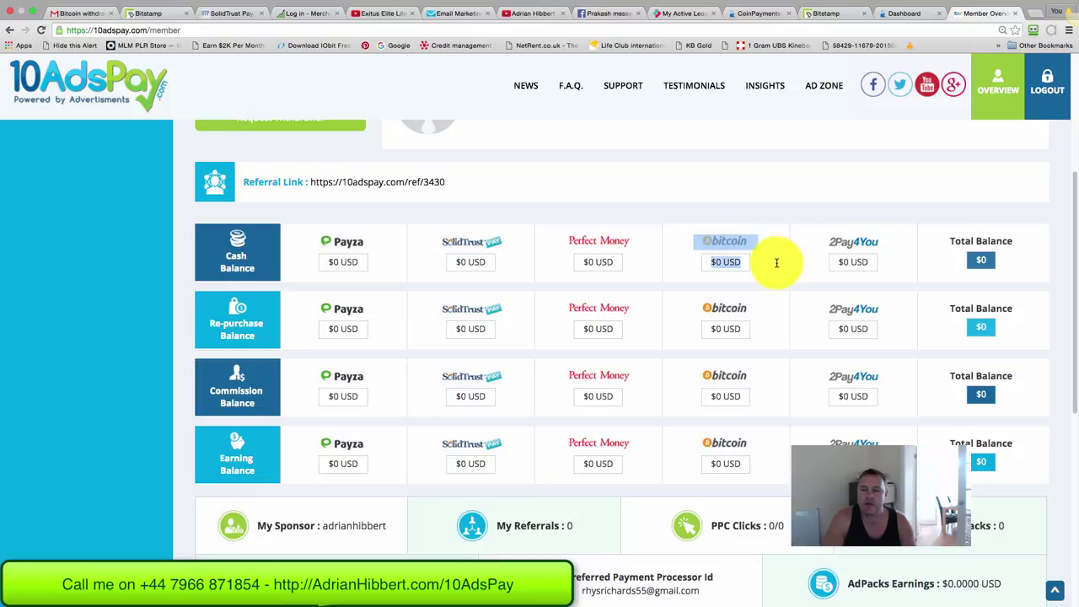
right_click(737, 182)
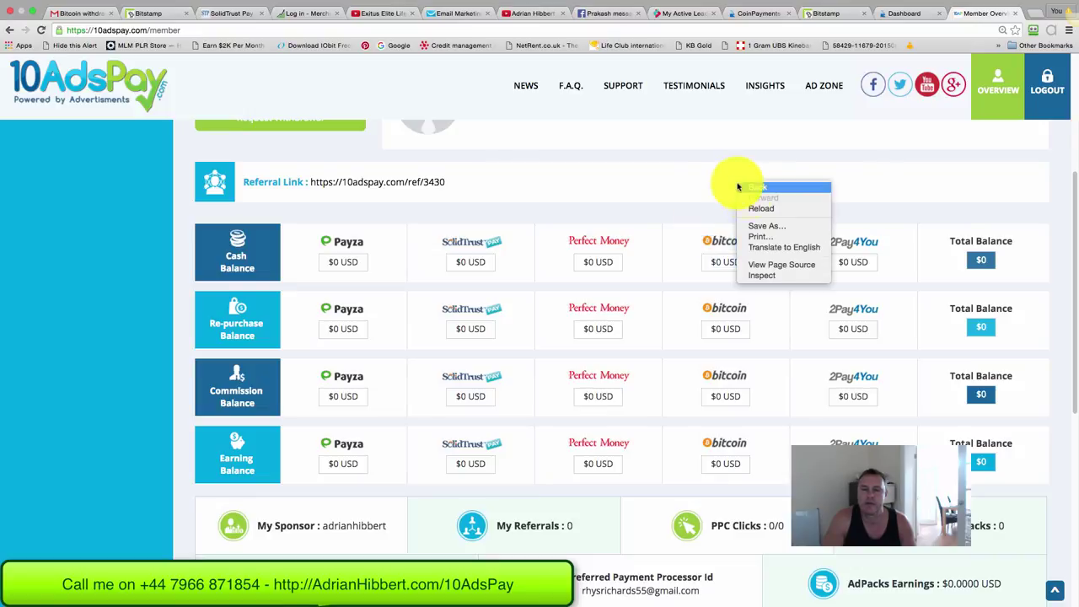
click(758, 208)
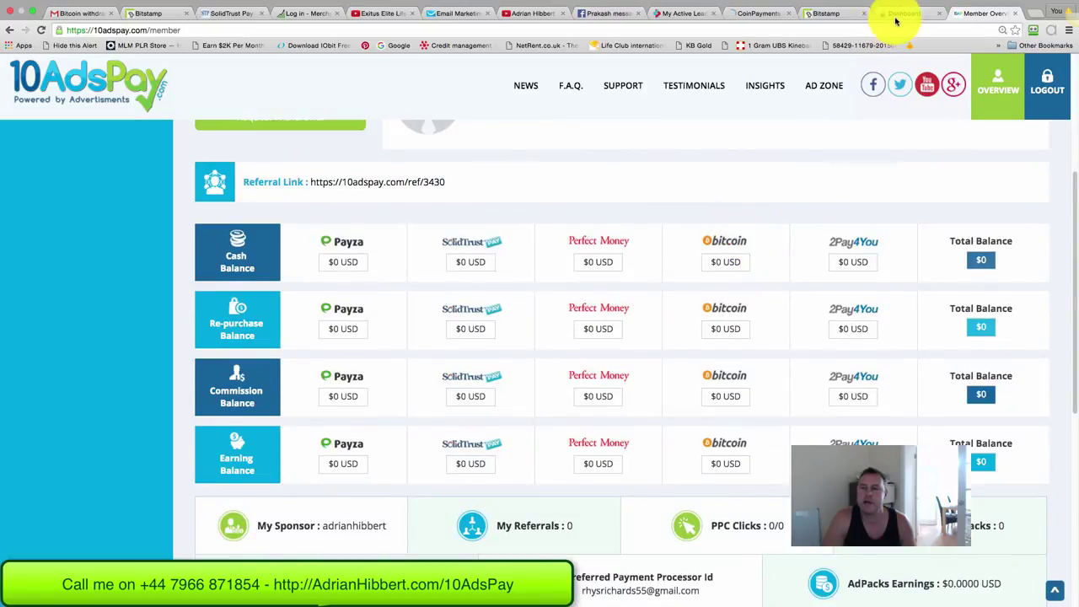
click(898, 17)
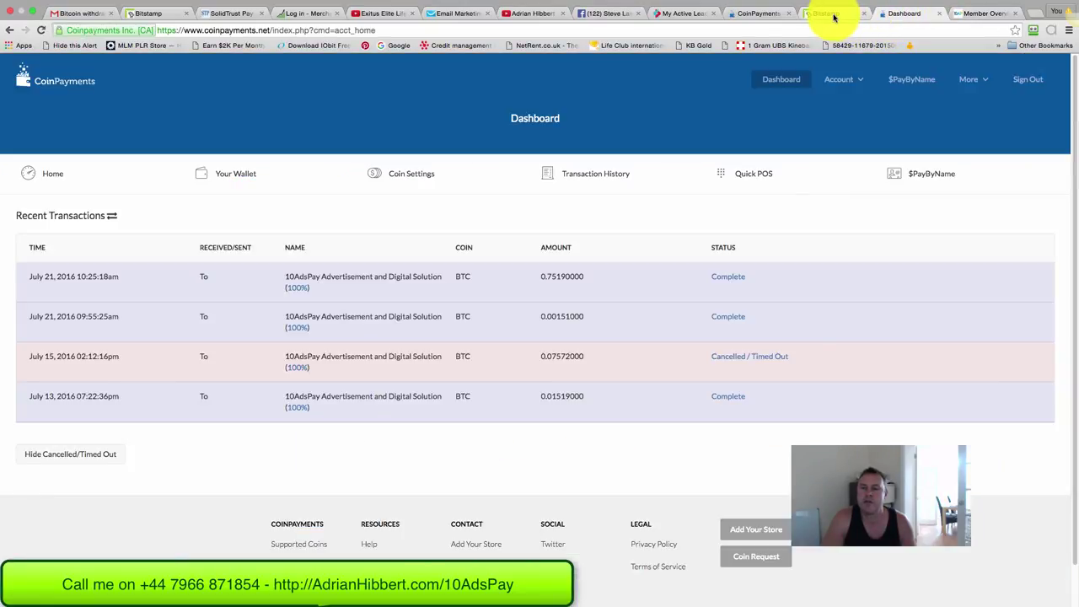
Step: Reload Bitstamp's withdrawal requests page until the 3.84690000 BTC withdrawal reads Waiting to be processed
click(834, 15)
click(903, 14)
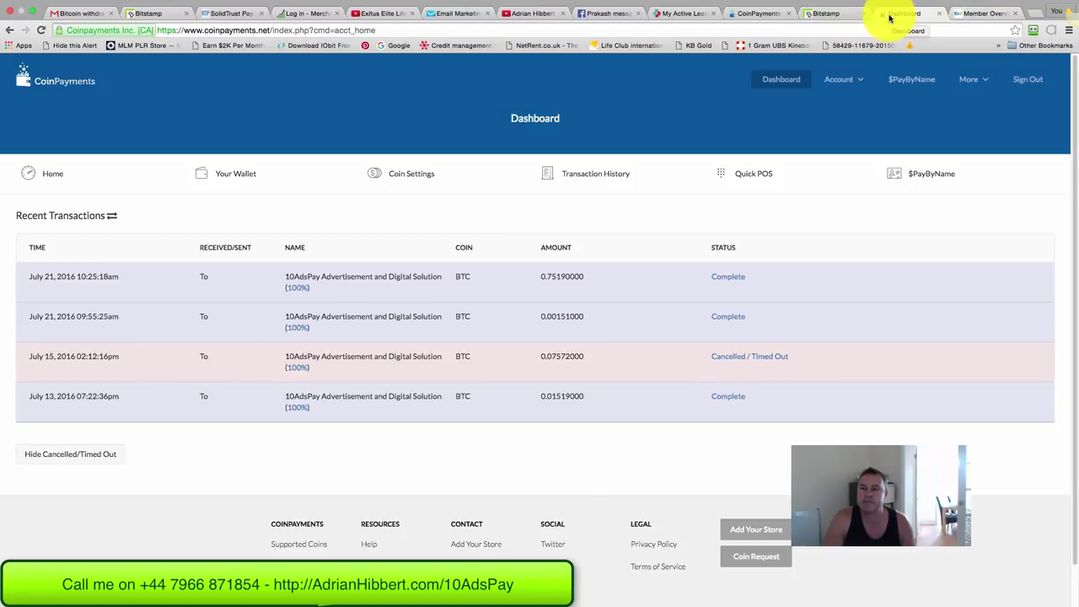
click(829, 15)
right_click(875, 135)
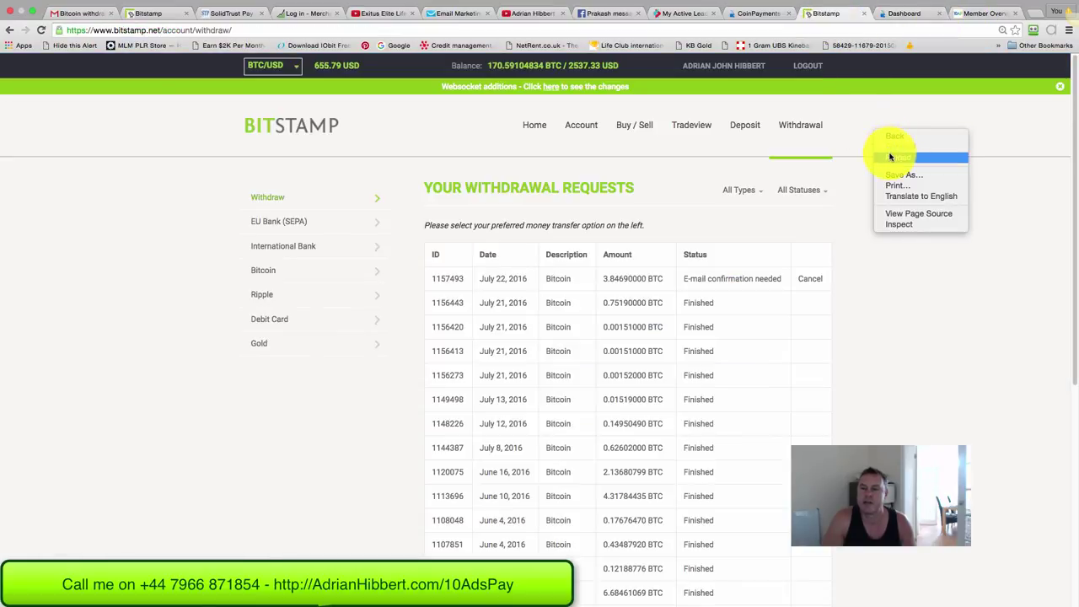
click(900, 157)
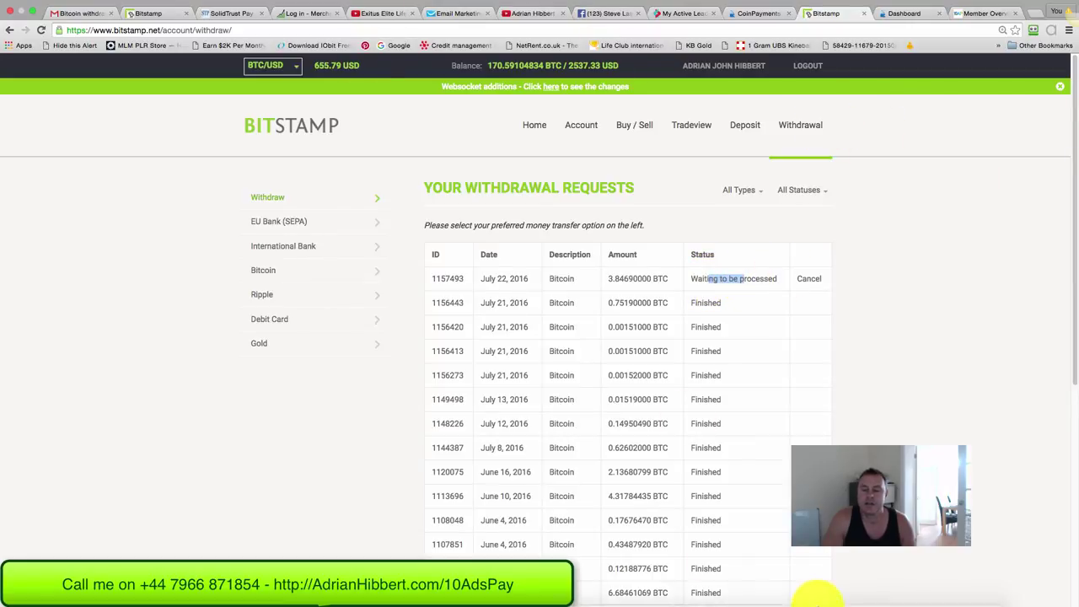
mouse_move(811, 602)
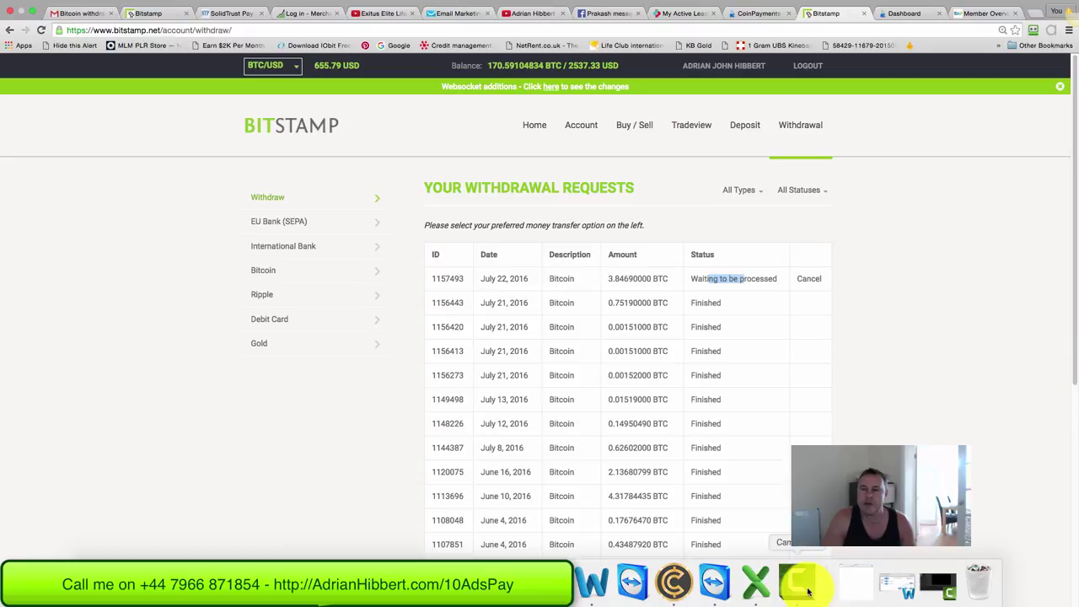